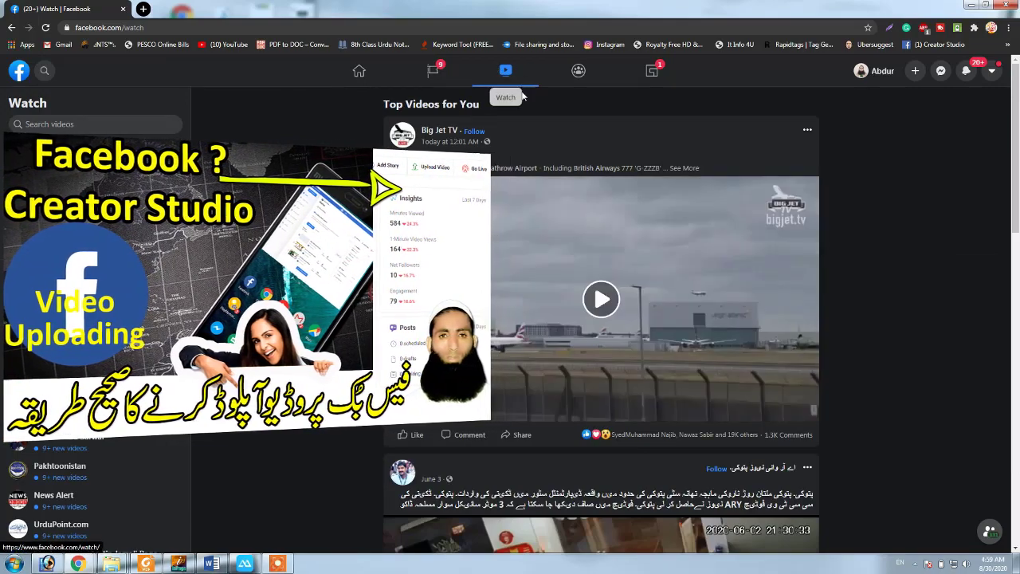
pyautogui.scroll(-2, 1018, 185)
pyautogui.scroll(-7, 1018, 185)
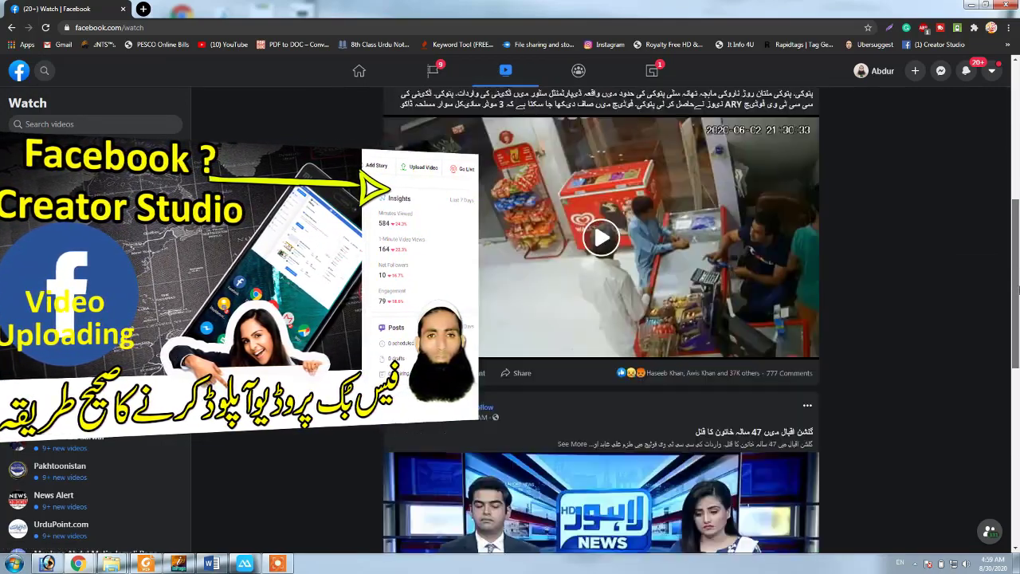
pyautogui.scroll(8, 1018, 185)
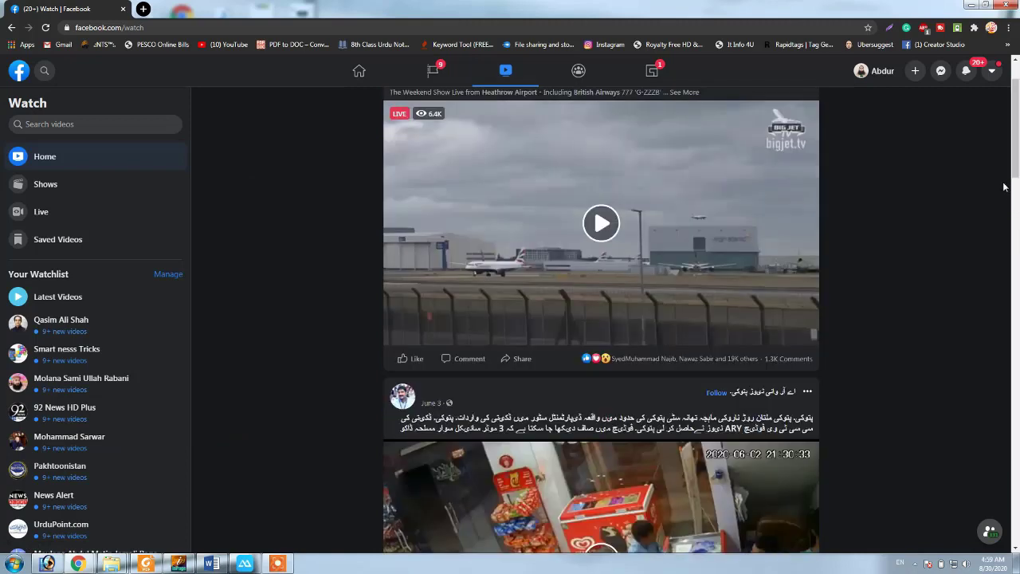
# - Search Facebook for "best photo editiing app 2020" and look through the video, page and photo results
pyautogui.click(46, 70)
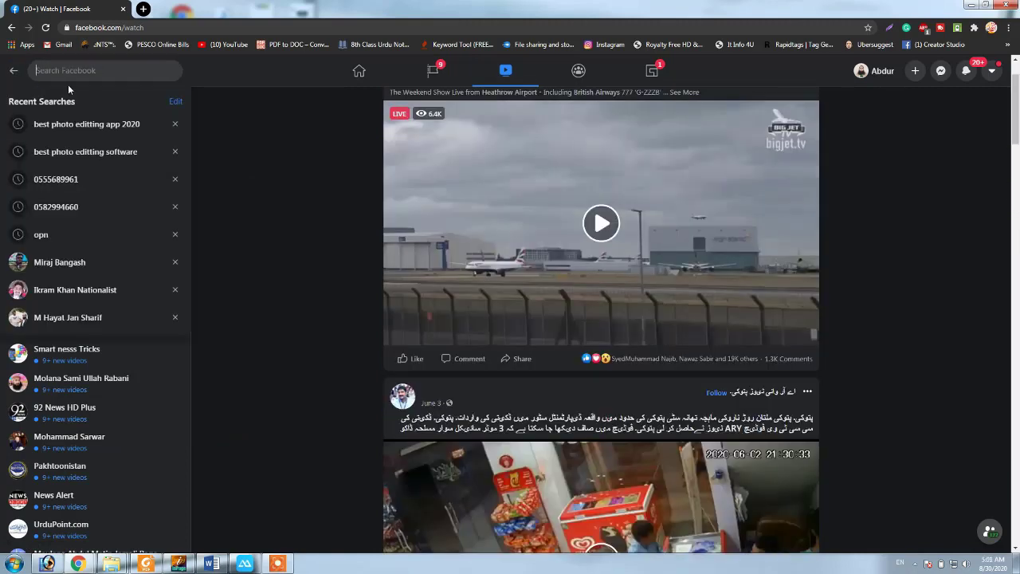
pyautogui.write('best')
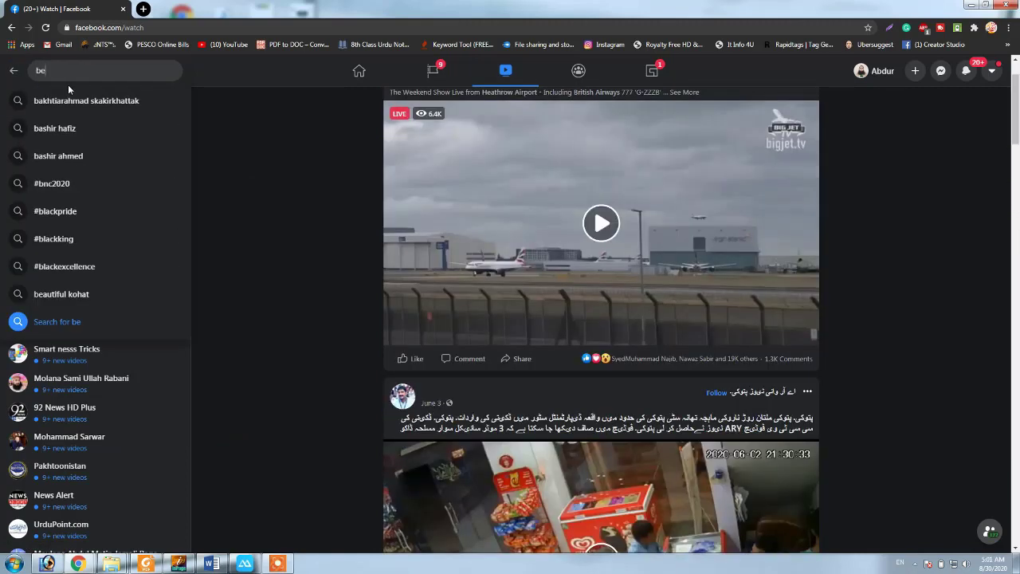
pyautogui.write(' photo ')
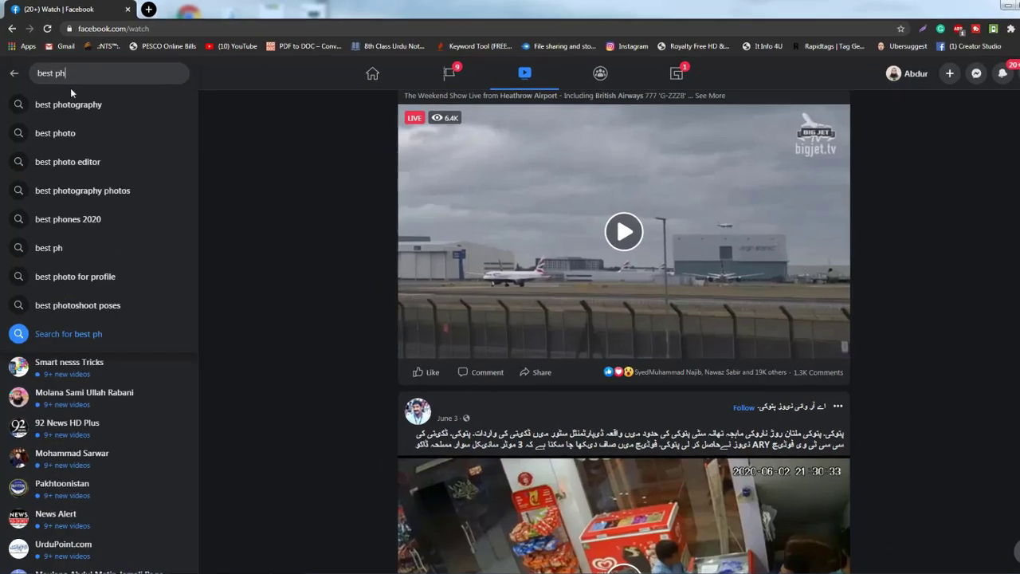
pyautogui.write('ed')
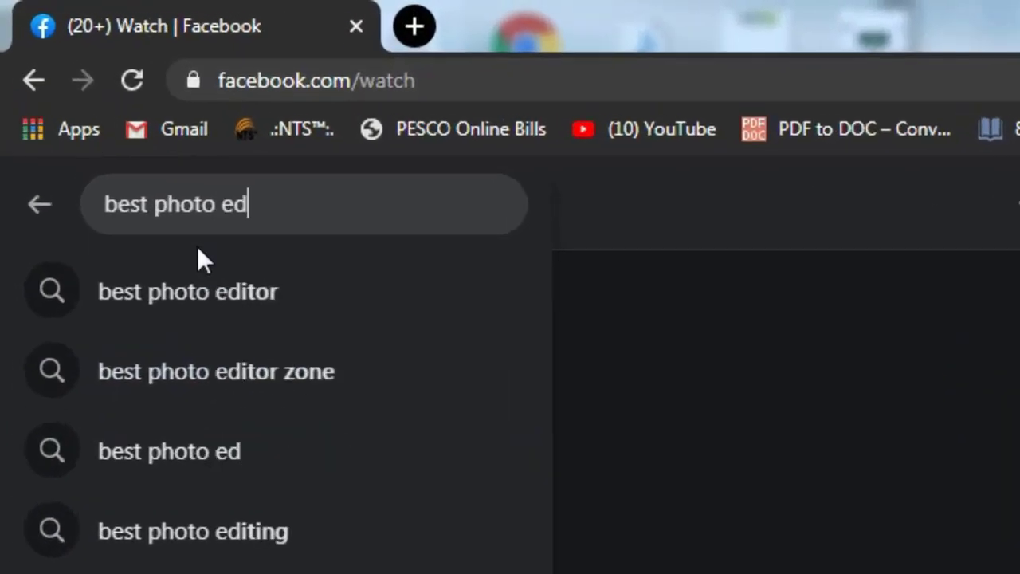
pyautogui.write('itiing ')
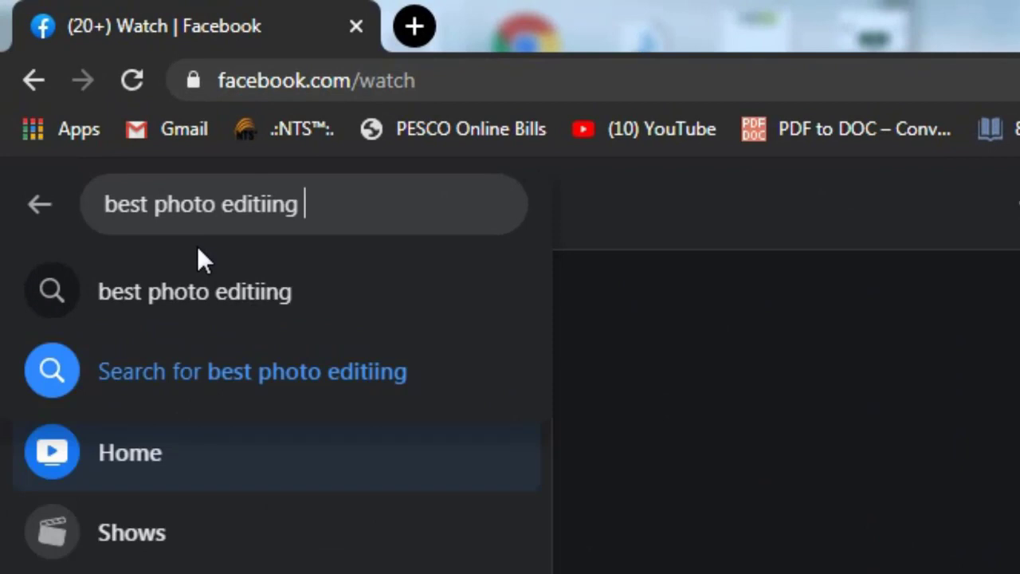
pyautogui.write('app 20002')
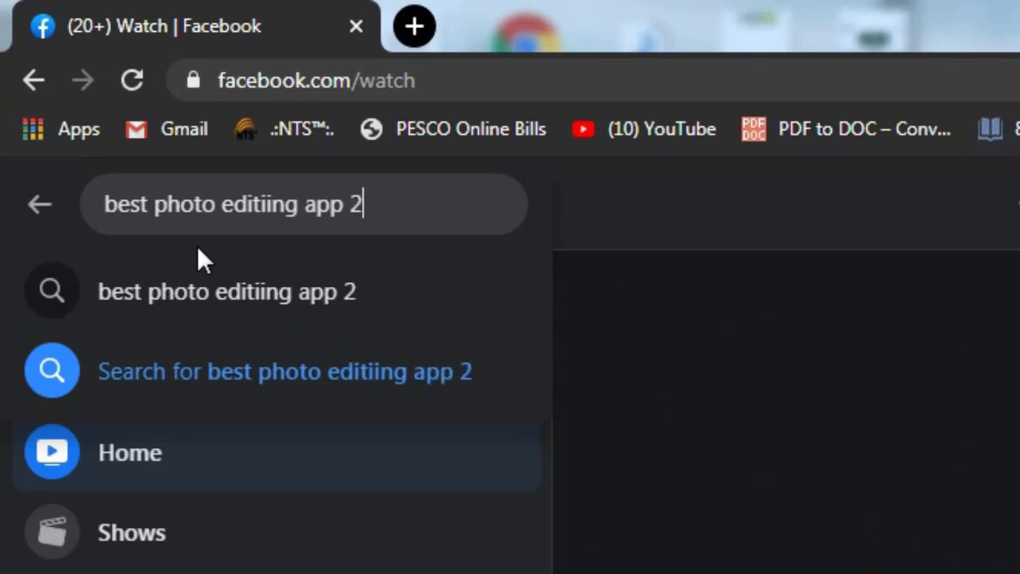
pyautogui.press('BackSpace')
pyautogui.press('BackSpace')
pyautogui.press('BackSpace')
pyautogui.write('20')
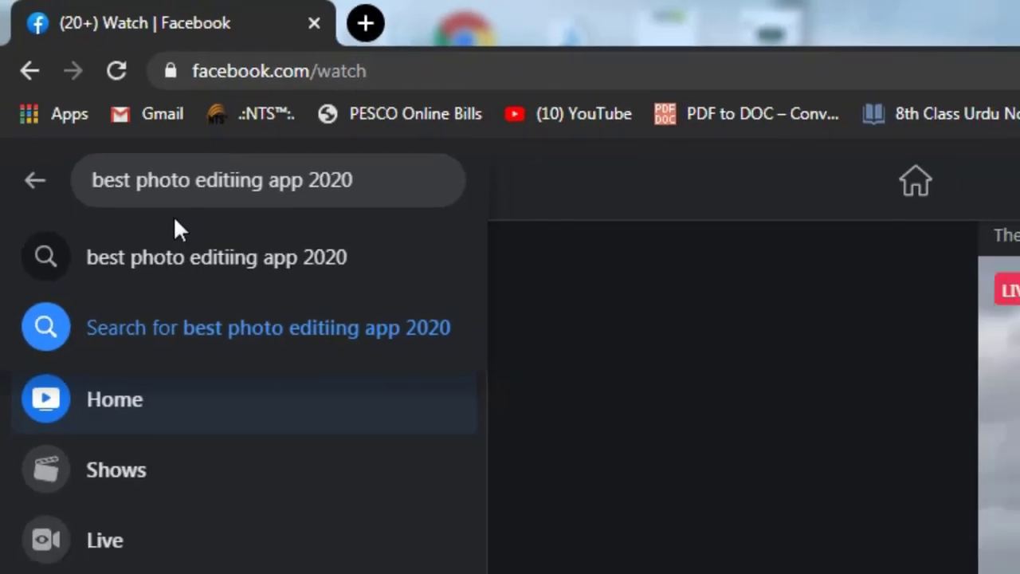
pyautogui.press('Return')
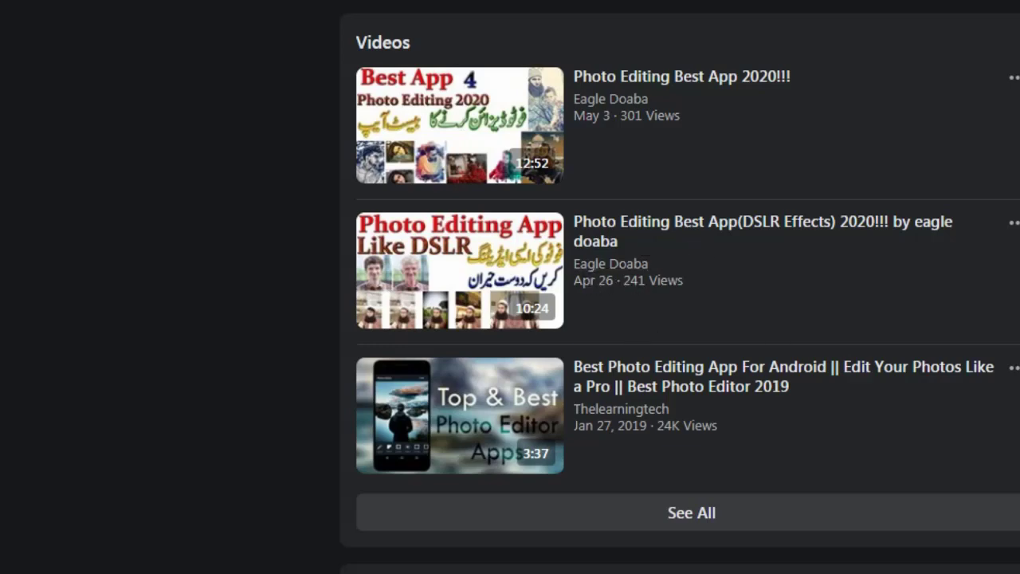
pyautogui.scroll(-3, 829, 271)
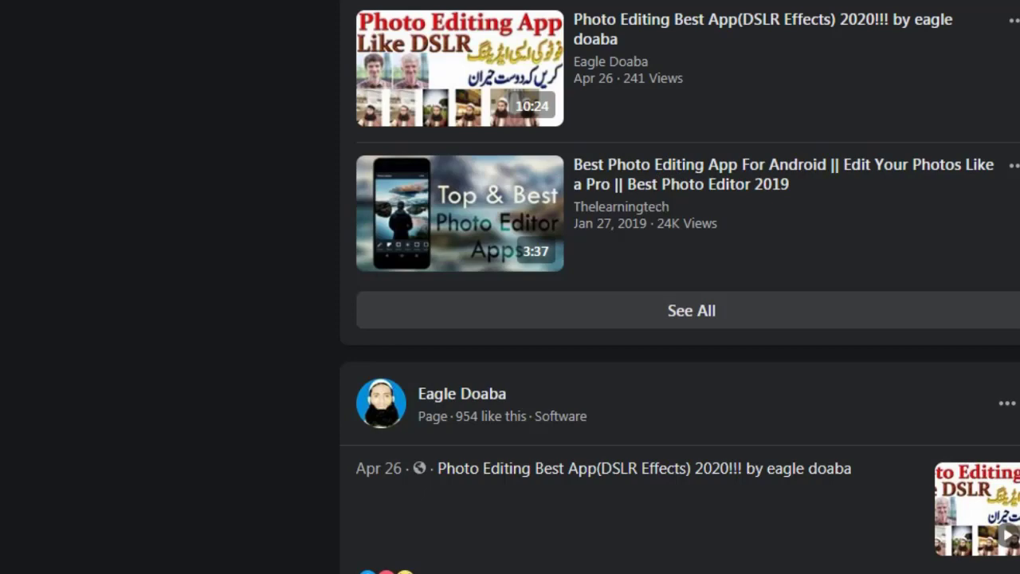
pyautogui.scroll(-8, 686, 271)
pyautogui.scroll(3, 686, 271)
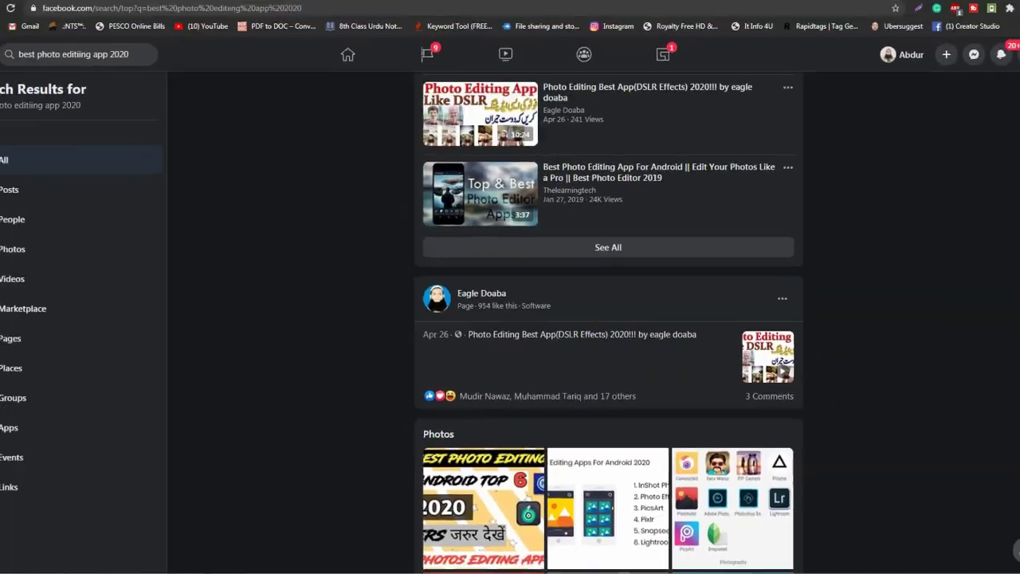
pyautogui.scroll(3, 635, 311)
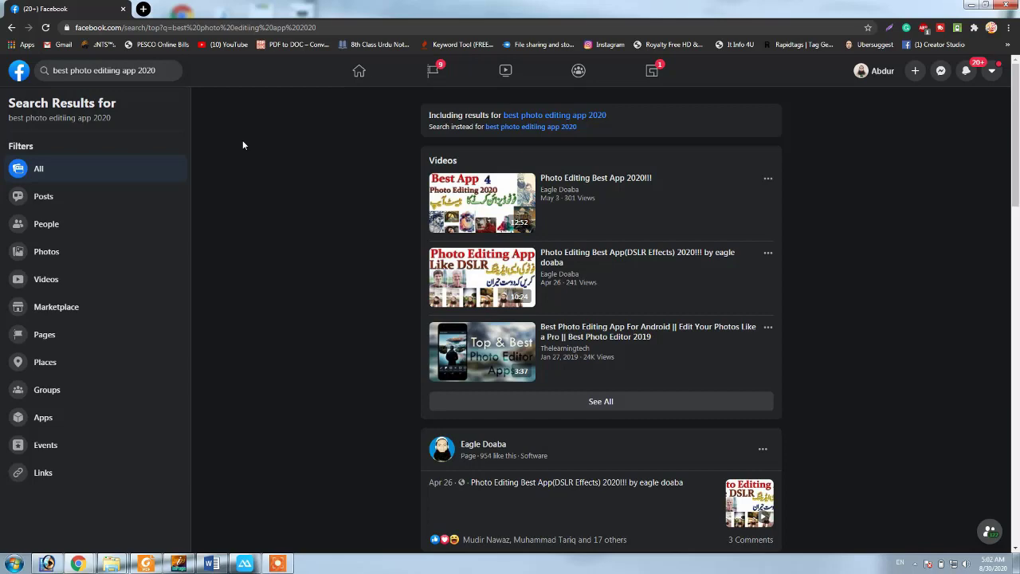
pyautogui.click(176, 27)
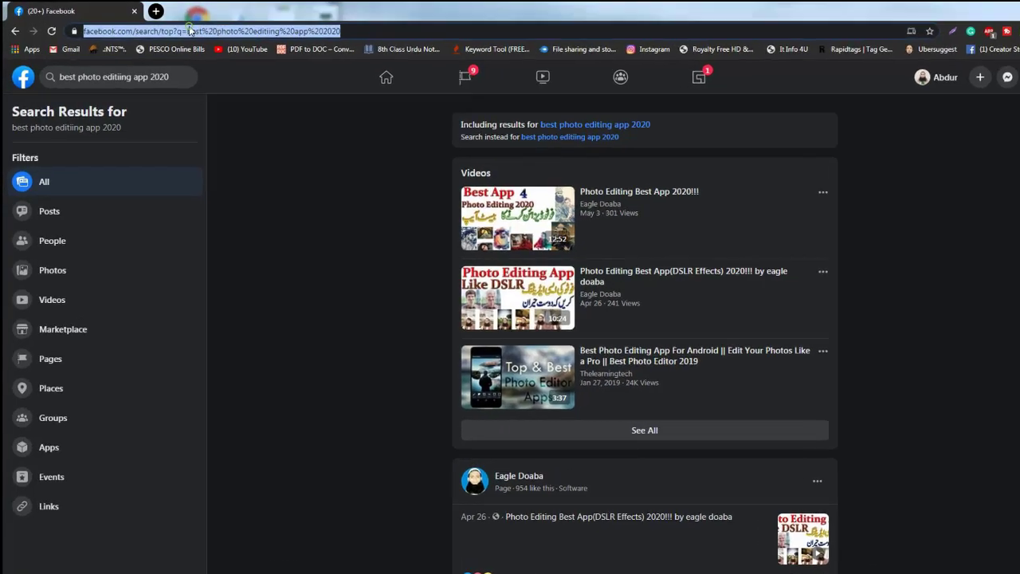
pyautogui.click(397, 31)
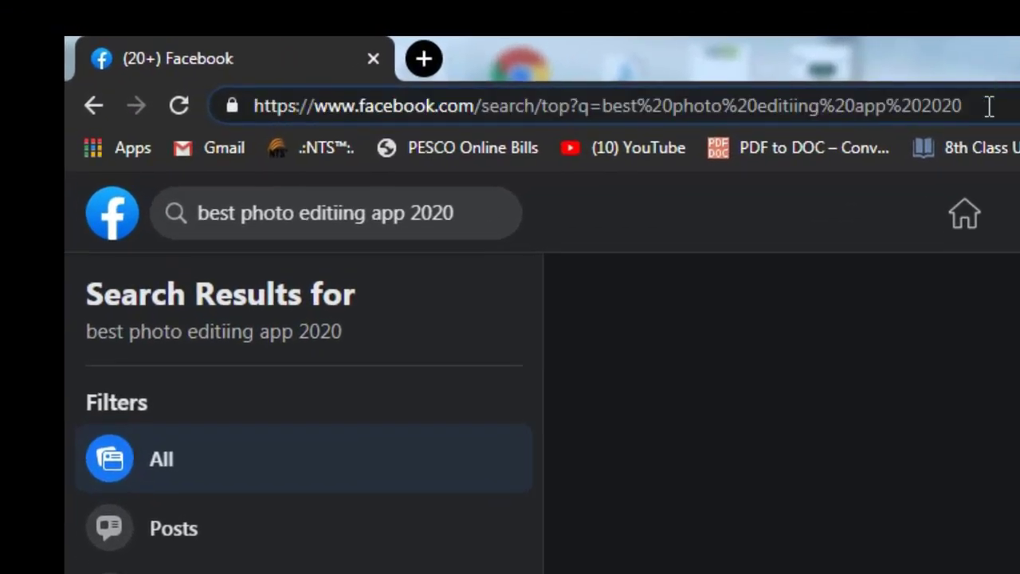
pyautogui.press('BackSpace')
pyautogui.press('BackSpace')
pyautogui.press('BackSpace')
pyautogui.press('BackSpace')
pyautogui.press('BackSpace')
pyautogui.press('BackSpace')
pyautogui.press('BackSpace')
pyautogui.press('BackSpace')
pyautogui.press('BackSpace')
pyautogui.press('BackSpace')
pyautogui.press('BackSpace')
pyautogui.press('BackSpace')
pyautogui.press('BackSpace')
pyautogui.press('BackSpace')
pyautogui.press('BackSpace')
pyautogui.press('BackSpace')
pyautogui.press('BackSpace')
pyautogui.press('BackSpace')
pyautogui.press('BackSpace')
pyautogui.press('BackSpace')
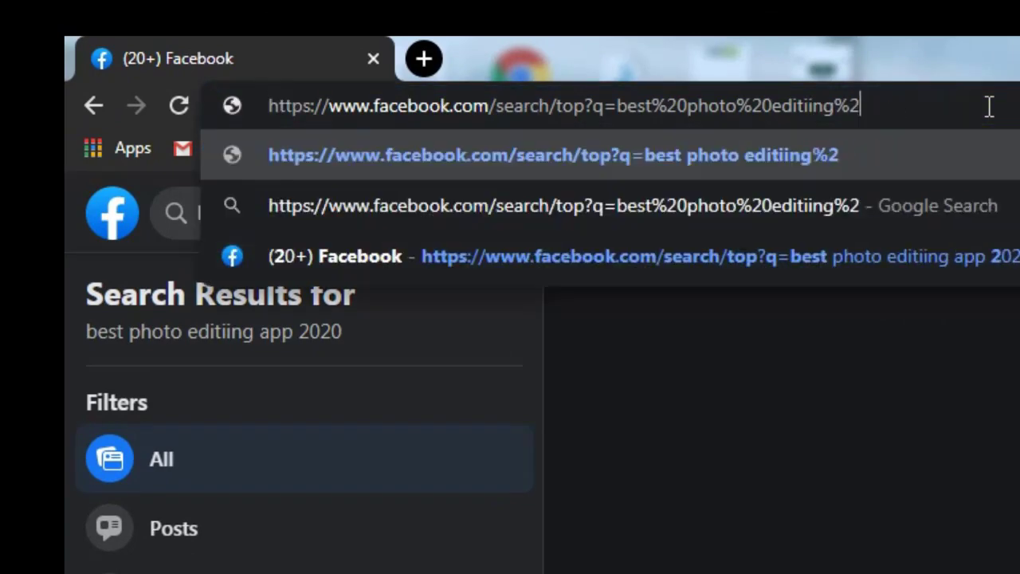
pyautogui.press('BackSpace')
pyautogui.press('BackSpace')
pyautogui.press('BackSpace')
pyautogui.press('BackSpace')
pyautogui.press('BackSpace')
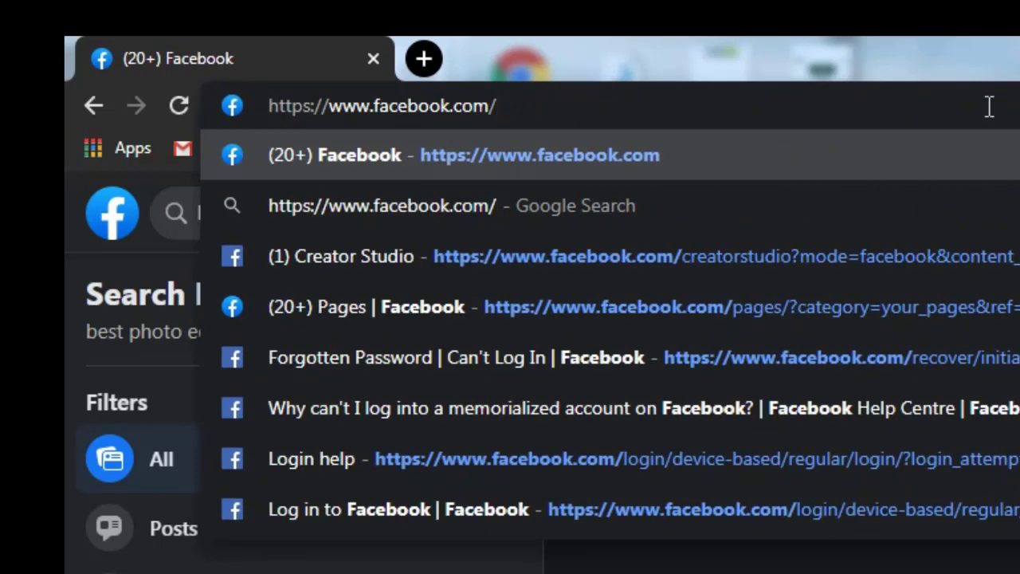
pyautogui.write('crea')
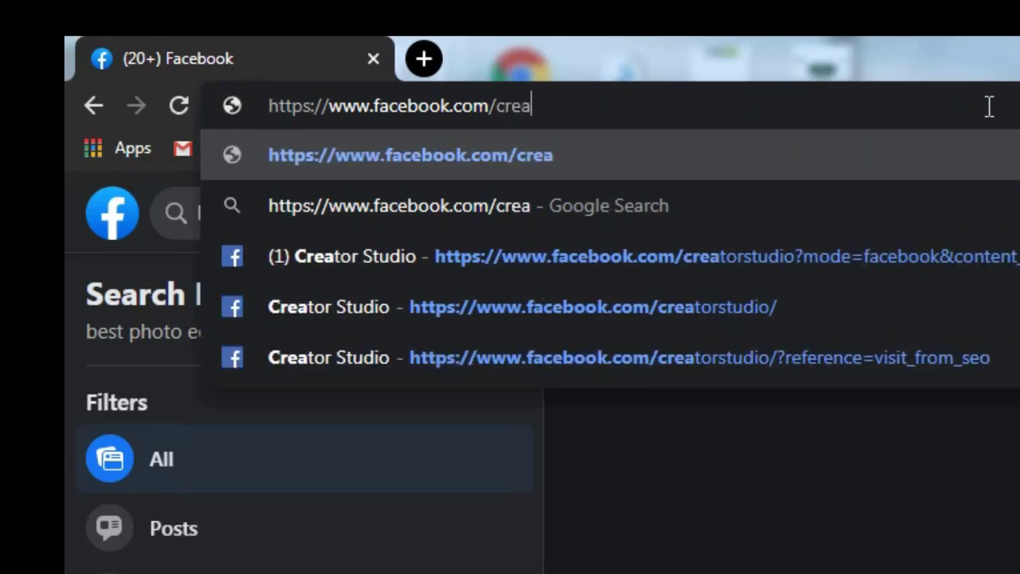
pyautogui.write('tor')
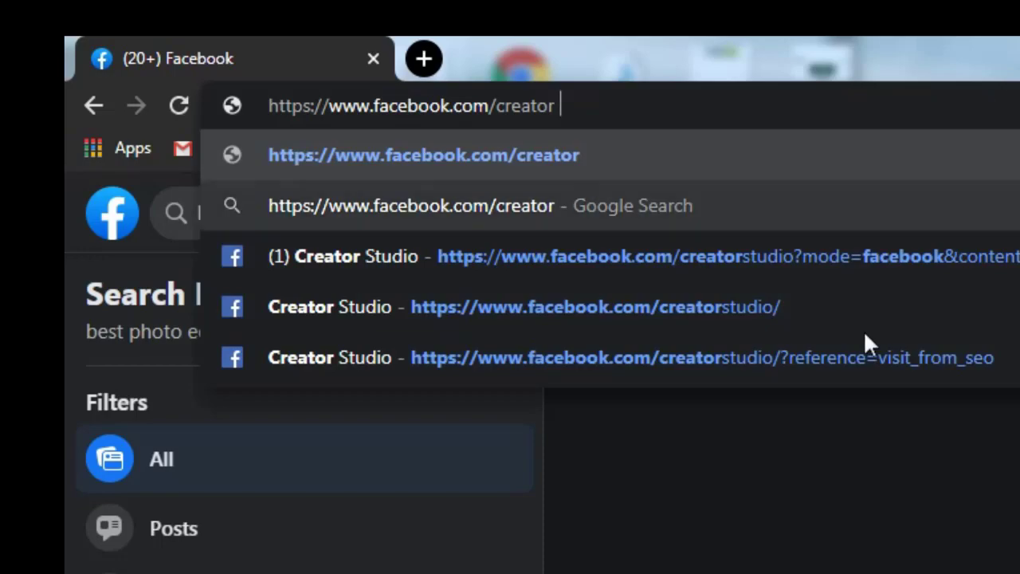
pyautogui.click(732, 308)
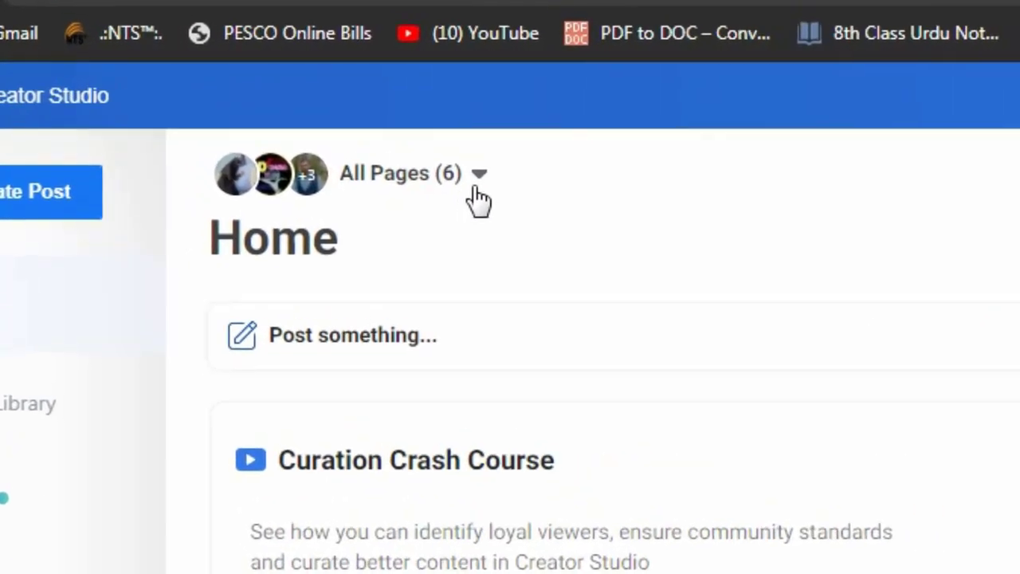
# - Limit the Creator Studio view to the Eagle Doaba page only, deselecting all other pages
pyautogui.click(479, 180)
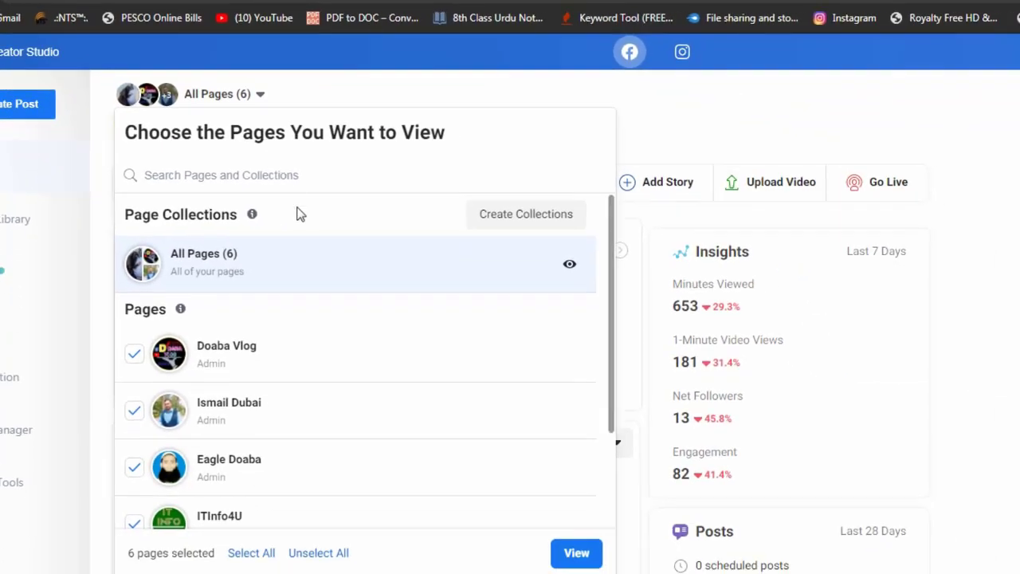
pyautogui.moveTo(608, 228); pyautogui.dragTo(610, 399)
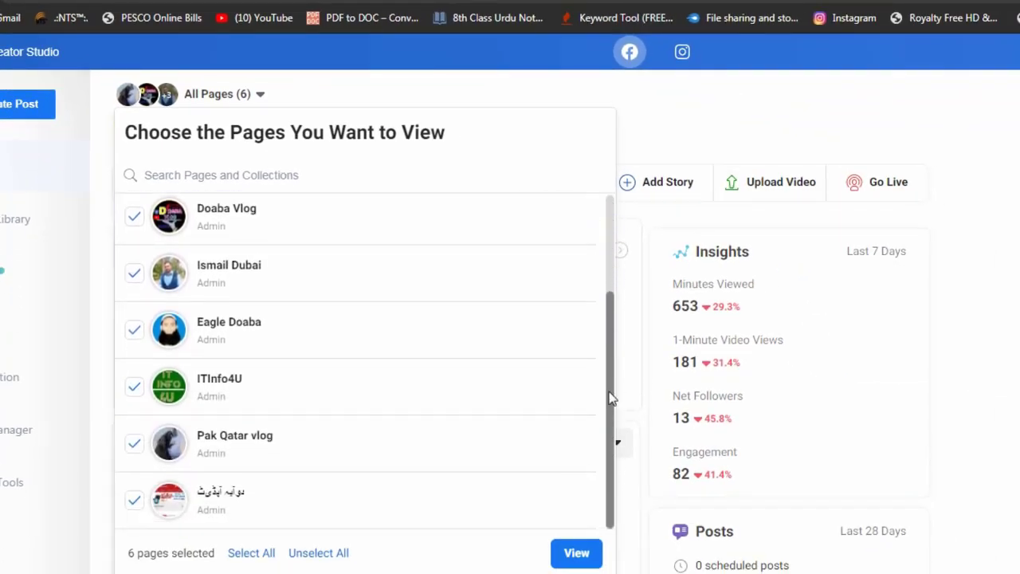
pyautogui.click(323, 556)
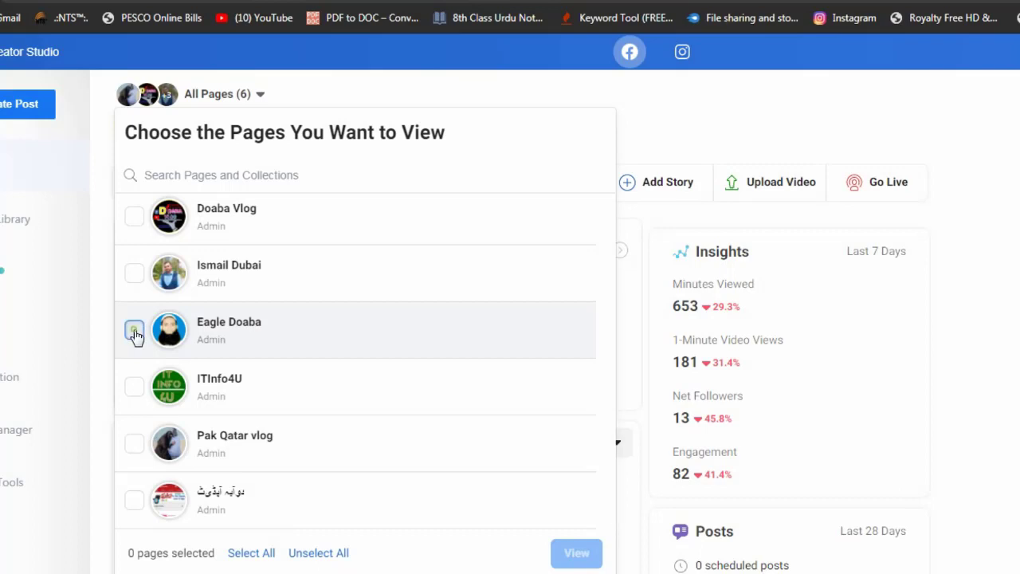
pyautogui.click(134, 330)
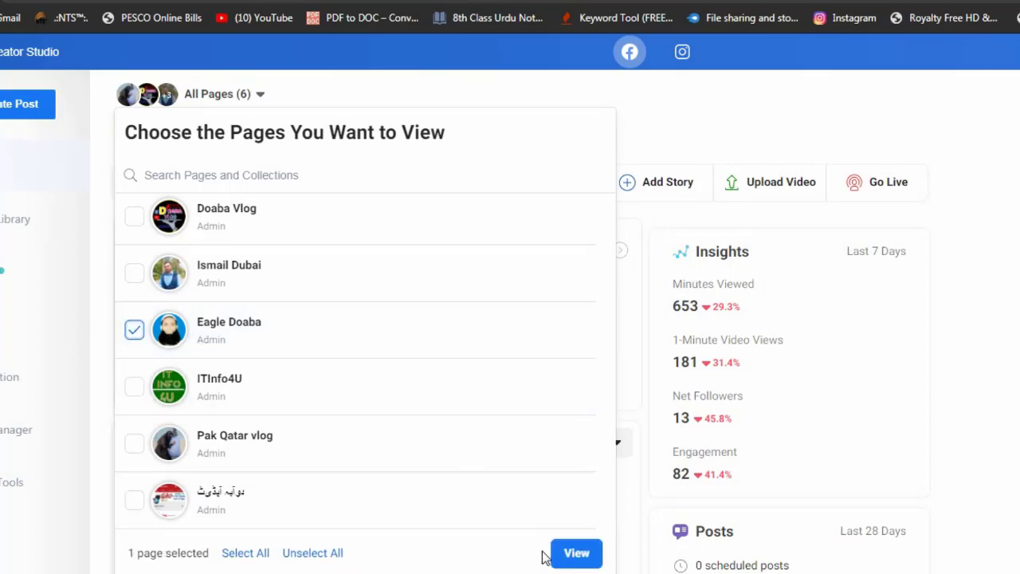
pyautogui.click(587, 558)
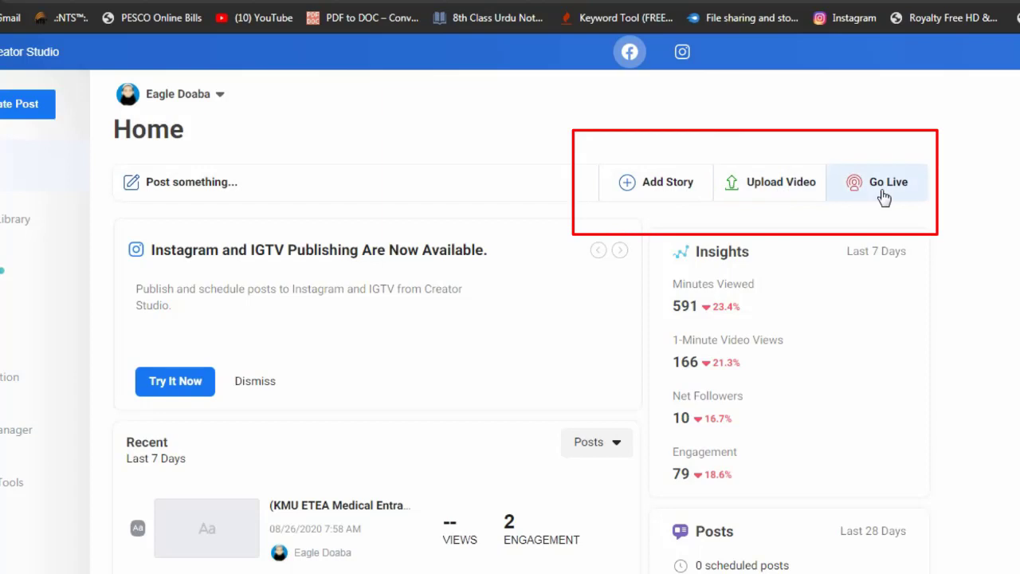
pyautogui.click(778, 191)
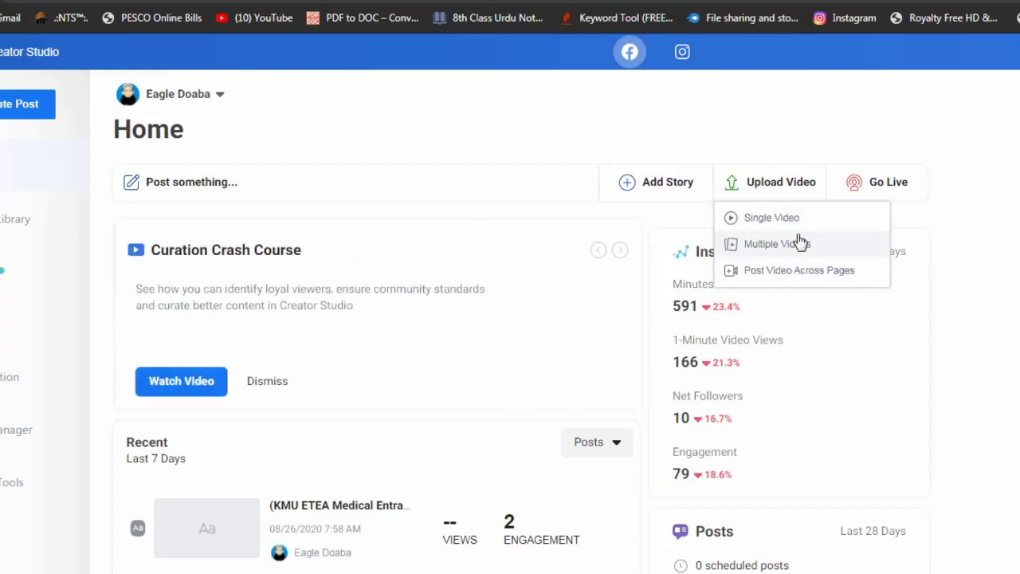
pyautogui.click(771, 224)
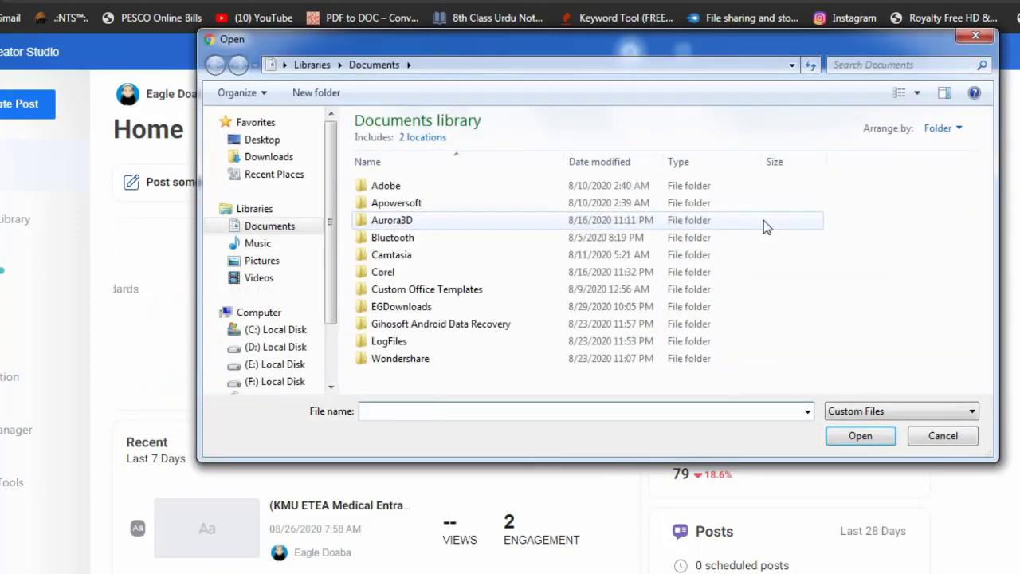
pyautogui.click(289, 143)
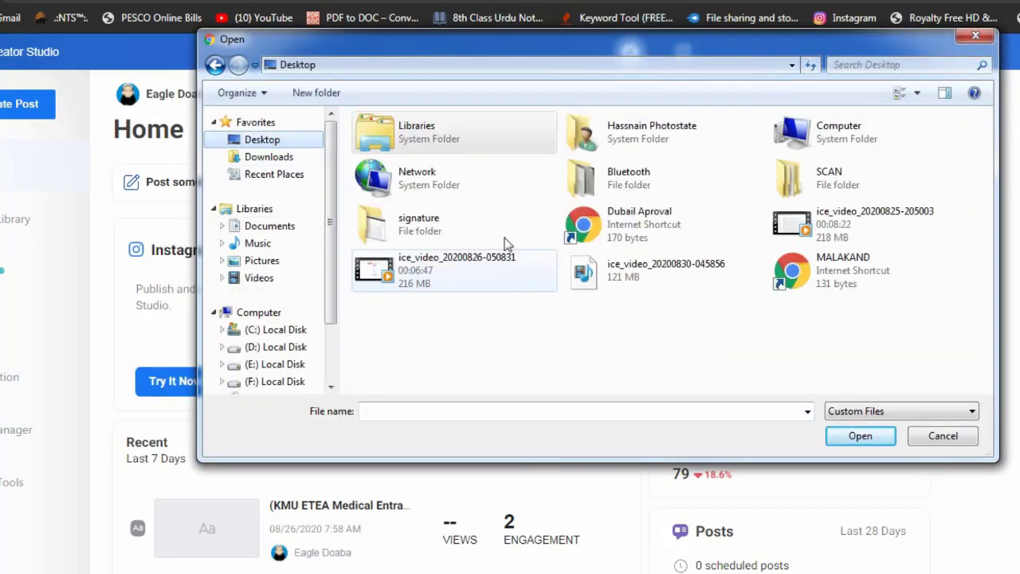
pyautogui.click(457, 271)
pyautogui.click(847, 437)
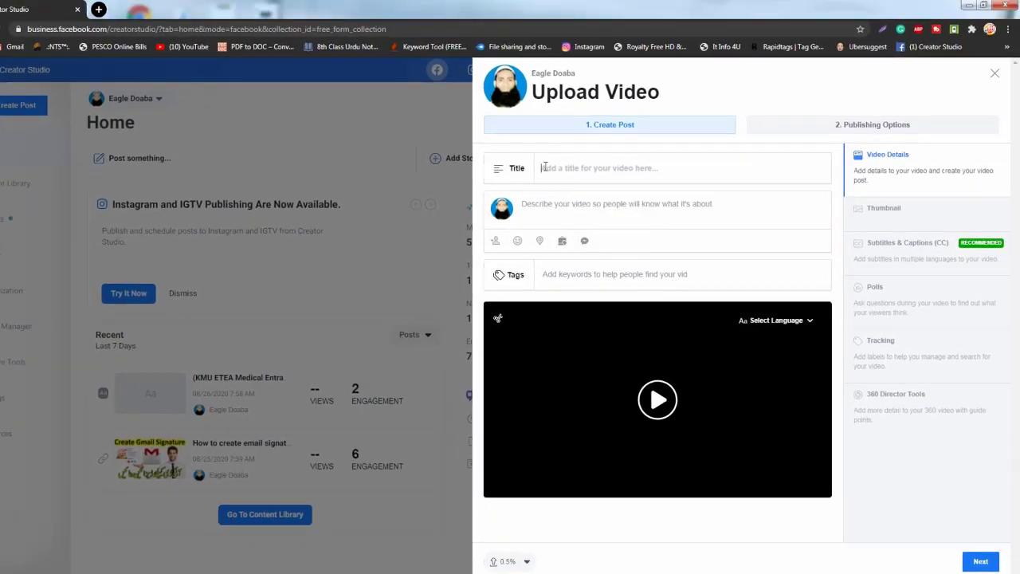
# - Title the video "how to upload fb video"
pyautogui.write('no')
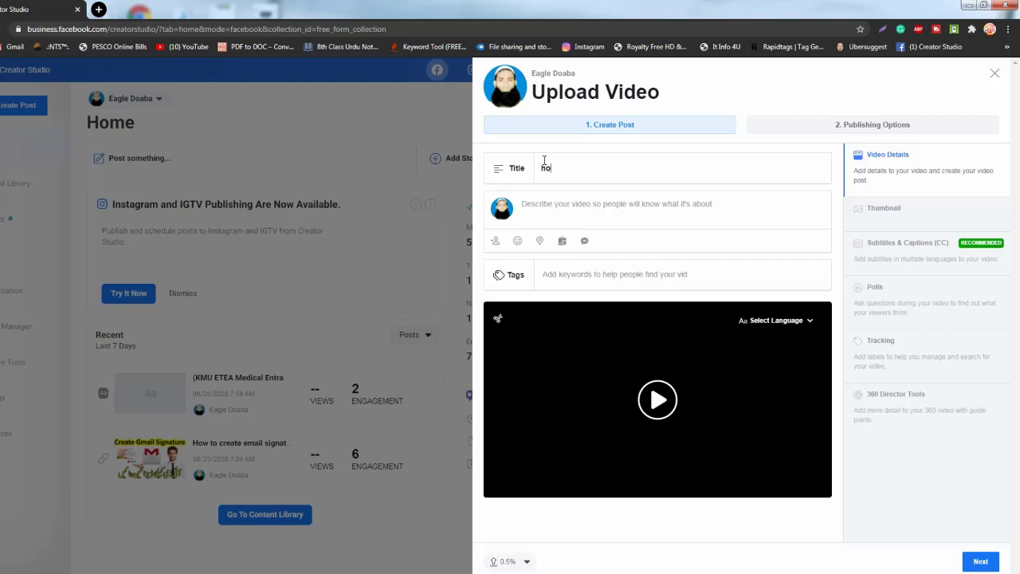
pyautogui.write('w to u')
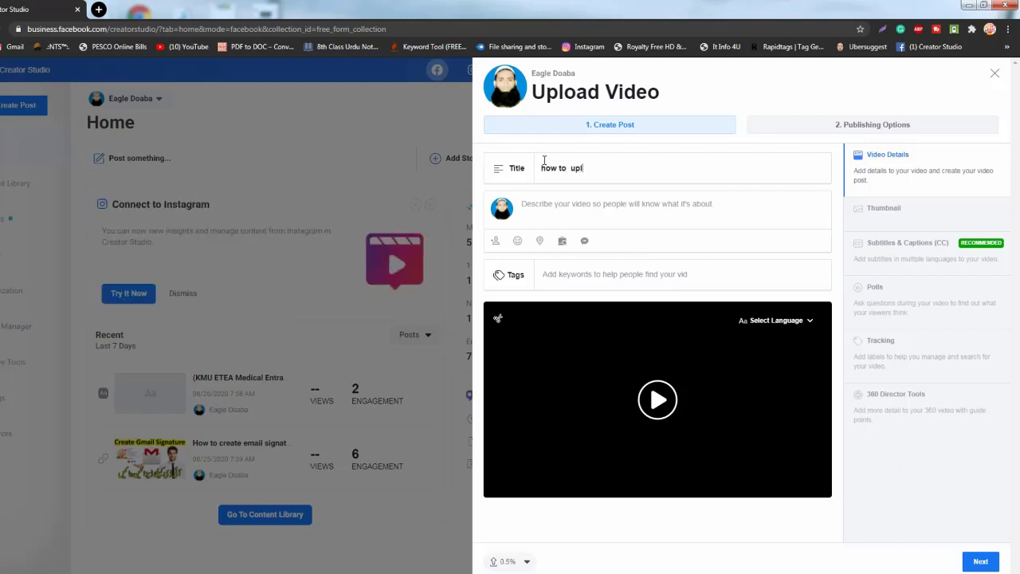
pyautogui.write('pload fb vi')
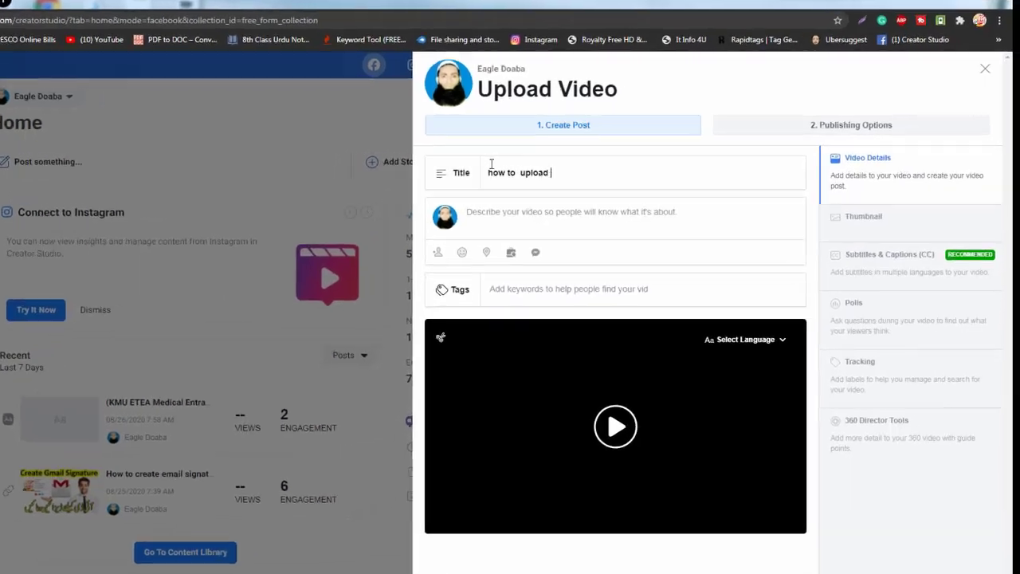
pyautogui.write('deo')
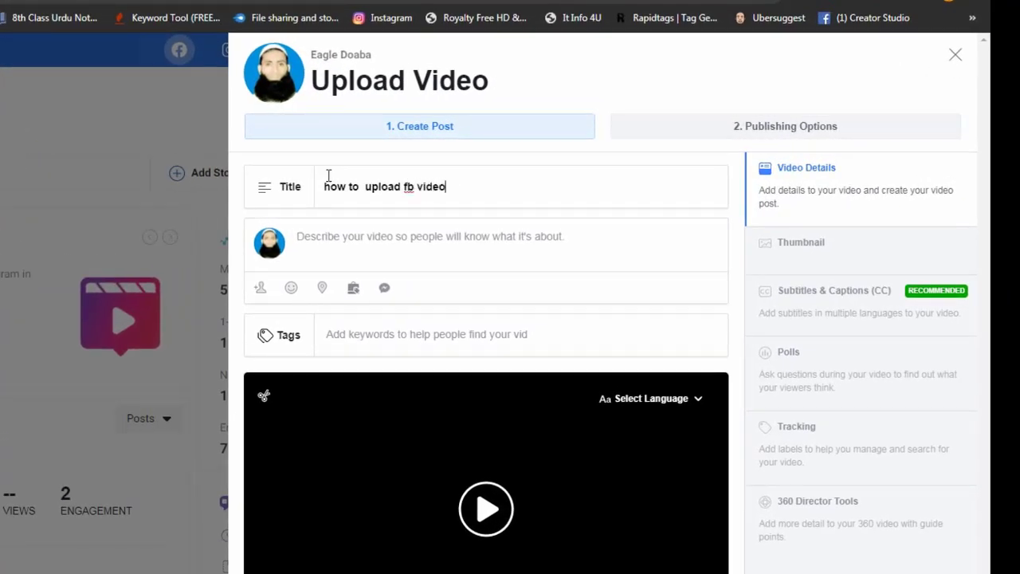
# - Describe the video as "in this video you will learn about how to upload fb video"
pyautogui.click(365, 245)
pyautogui.write('in th')
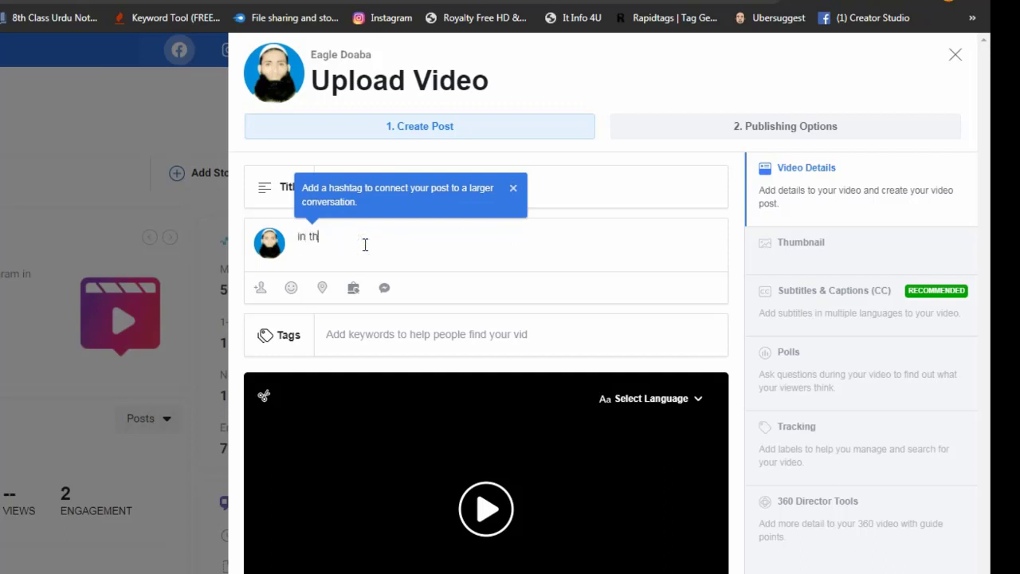
pyautogui.write('is vid')
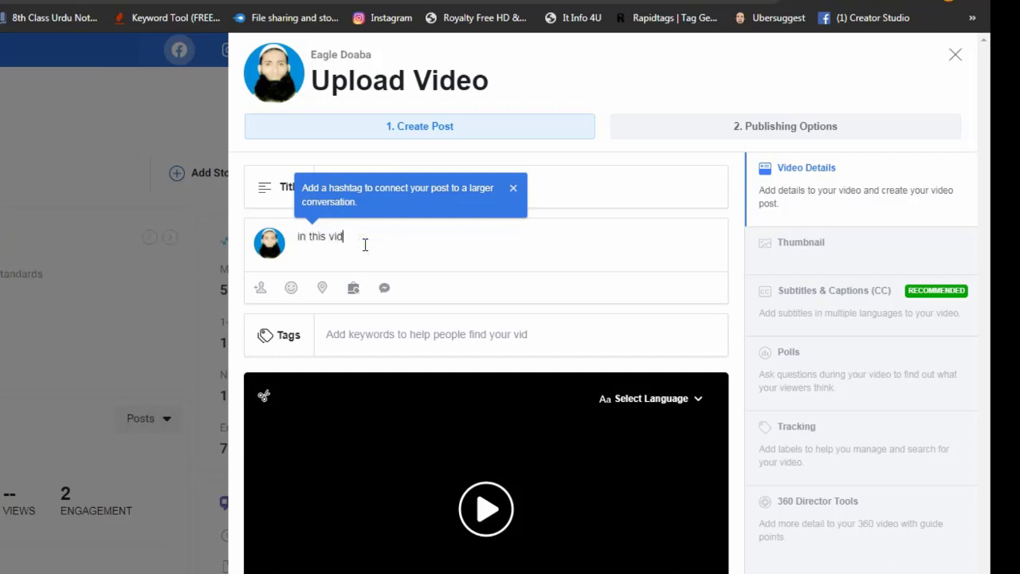
pyautogui.write('eo you will learn abou')
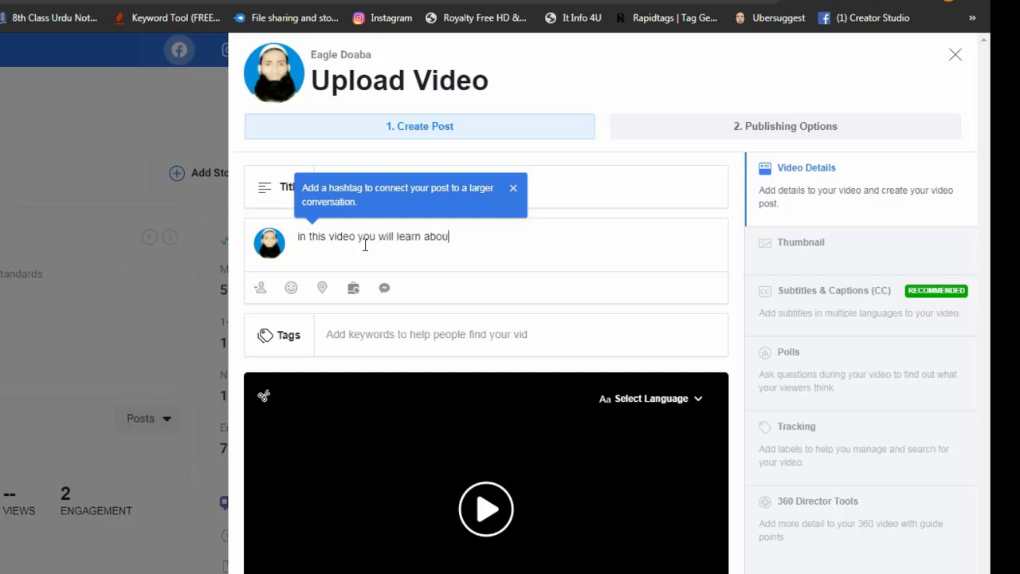
pyautogui.write('t how to upload ')
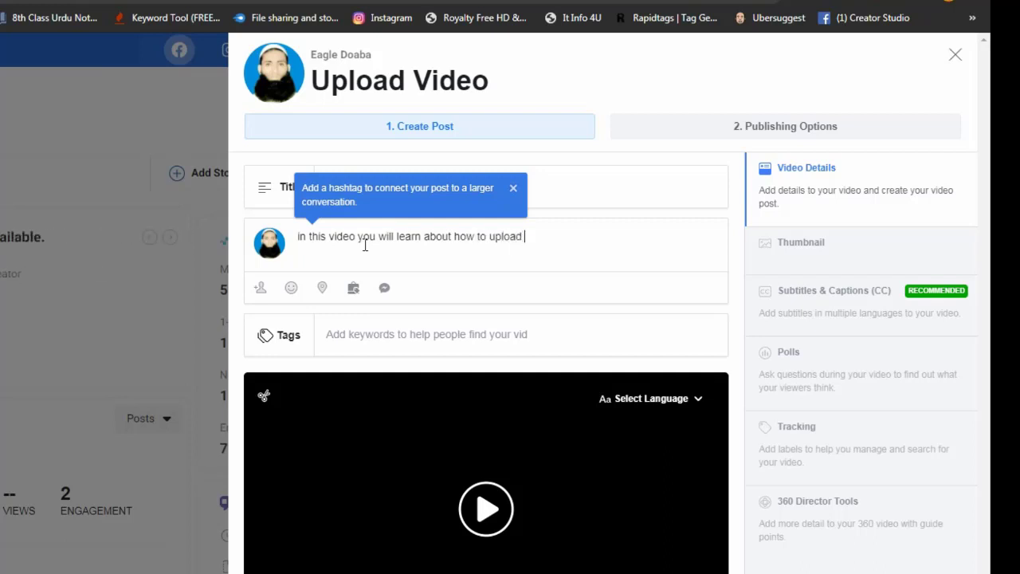
pyautogui.write('fb video')
# - Add the new tags "facebook," and "video upload" to the video
pyautogui.click(372, 335)
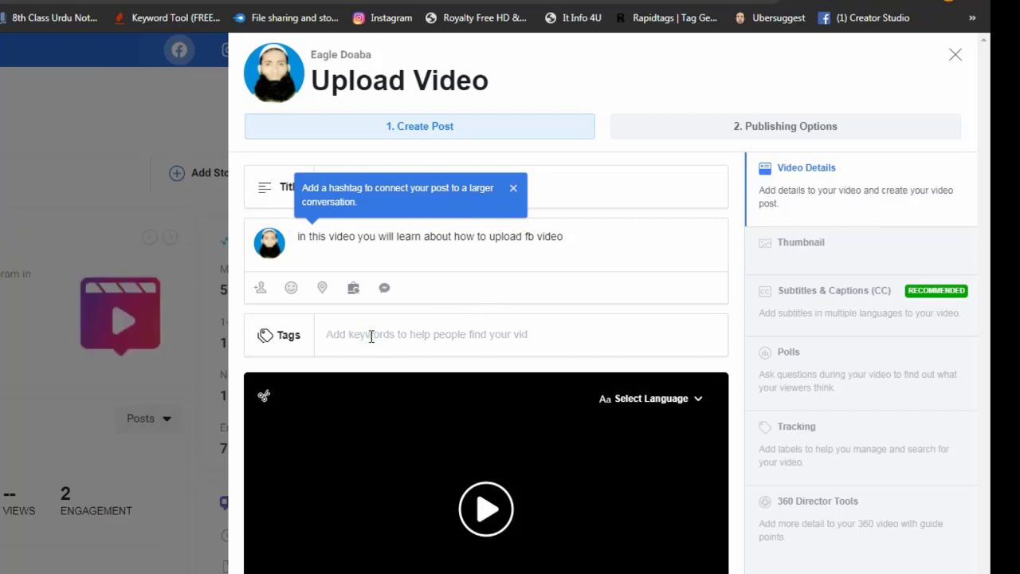
pyautogui.write('faceboo')
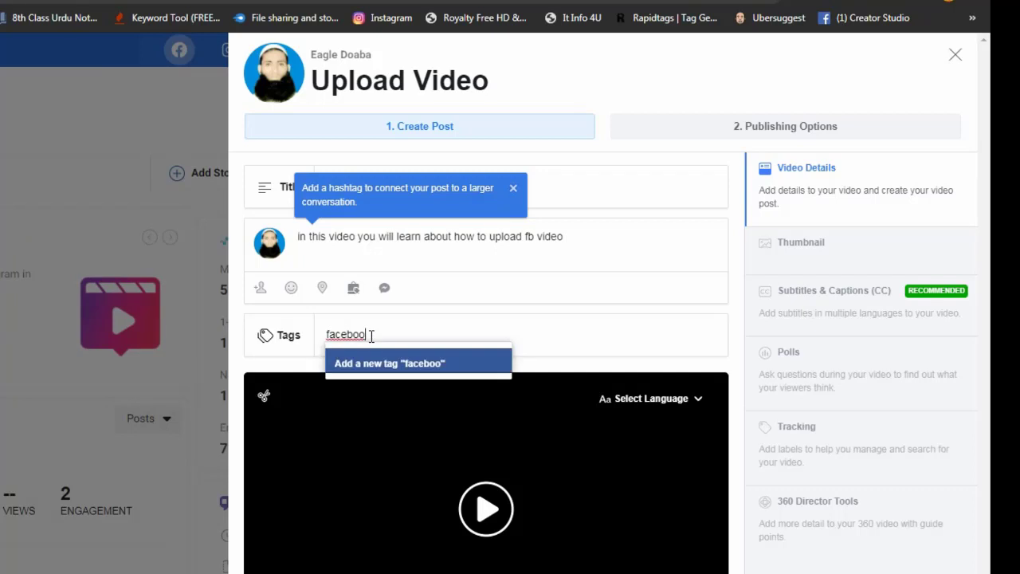
pyautogui.write('k,')
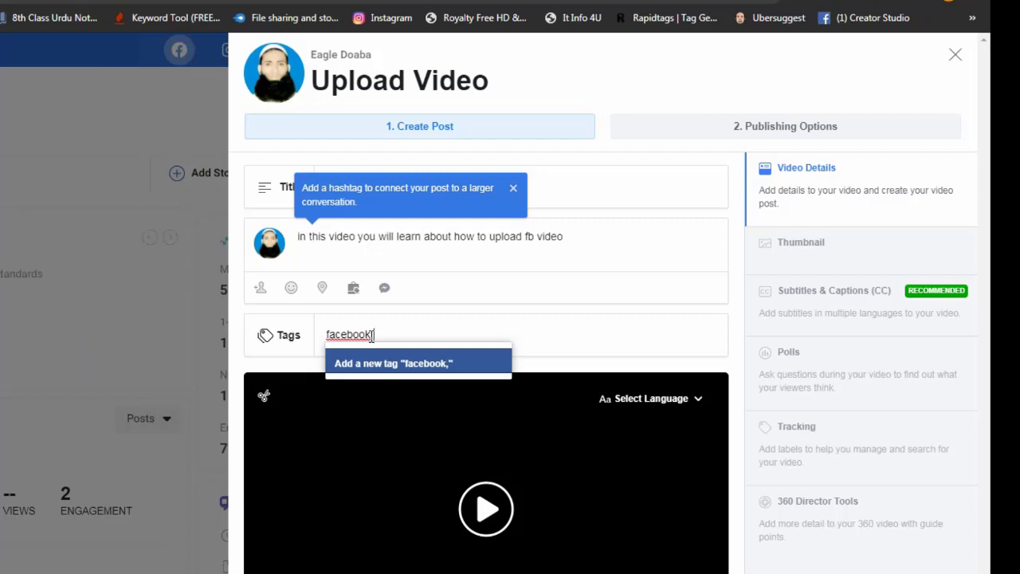
pyautogui.click(415, 369)
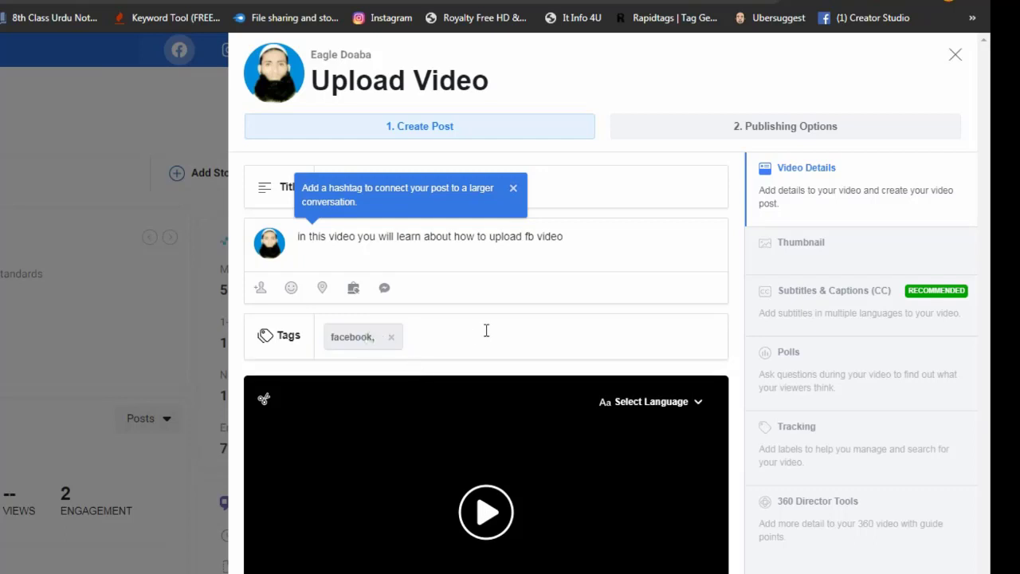
pyautogui.write('video')
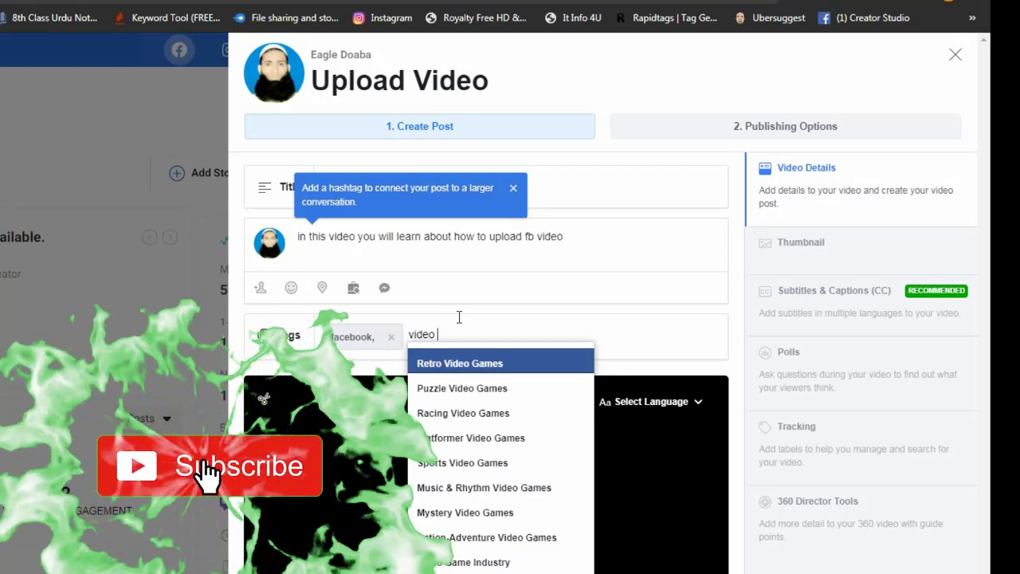
pyautogui.write('upload')
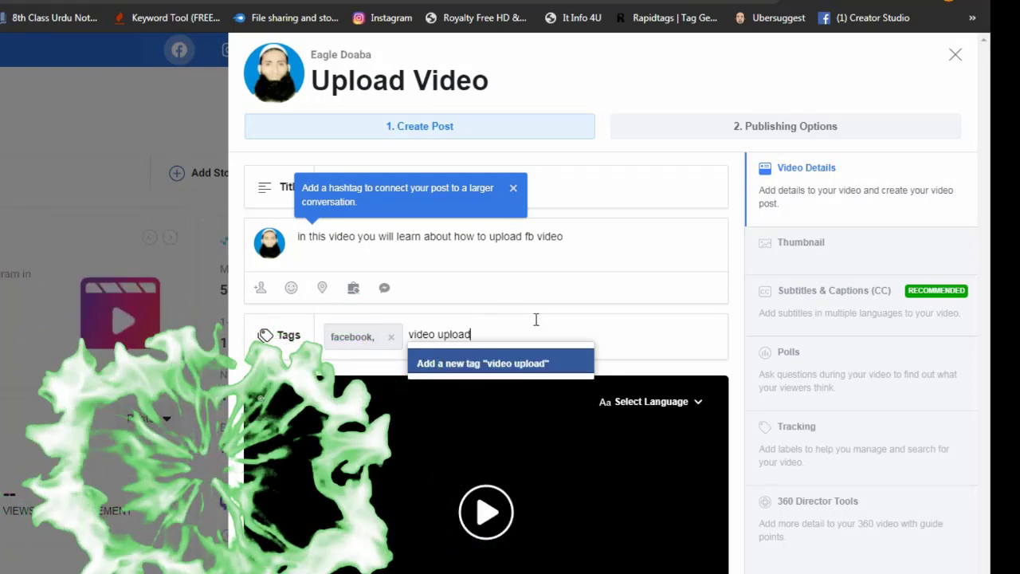
pyautogui.click(537, 366)
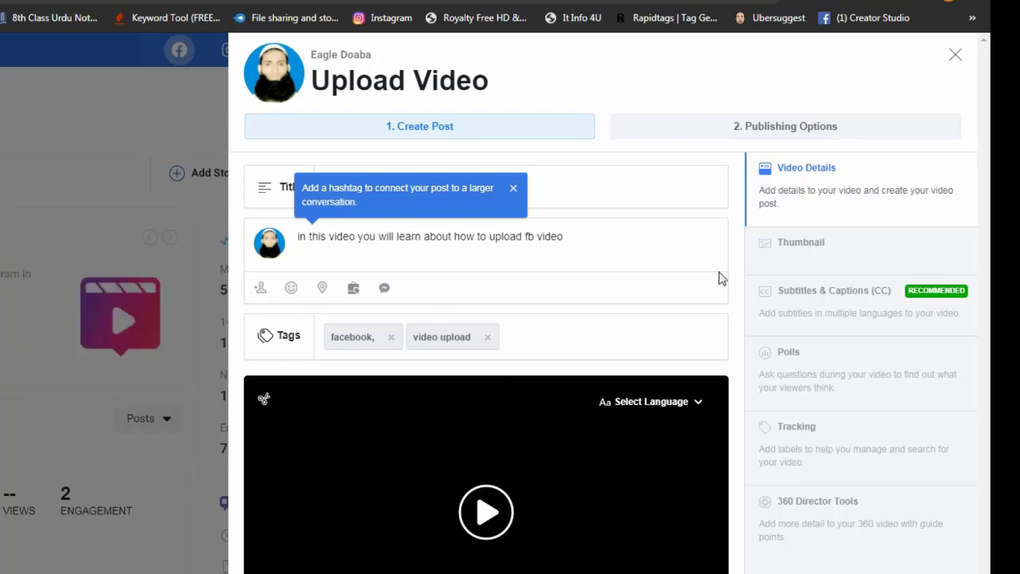
# - Upload the JPEG image 212 from the Desktop as the video's custom thumbnail
pyautogui.click(807, 250)
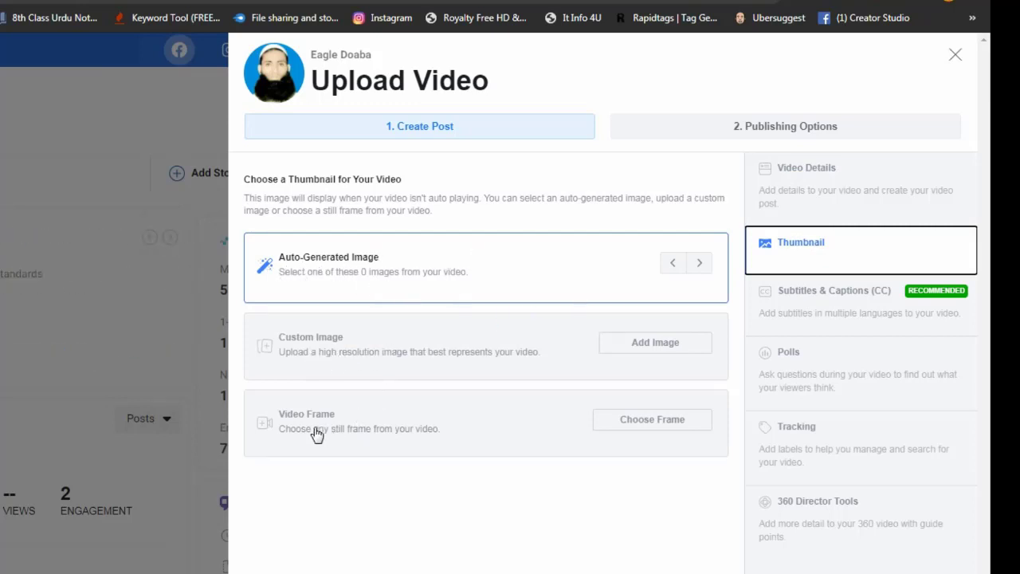
pyautogui.click(338, 349)
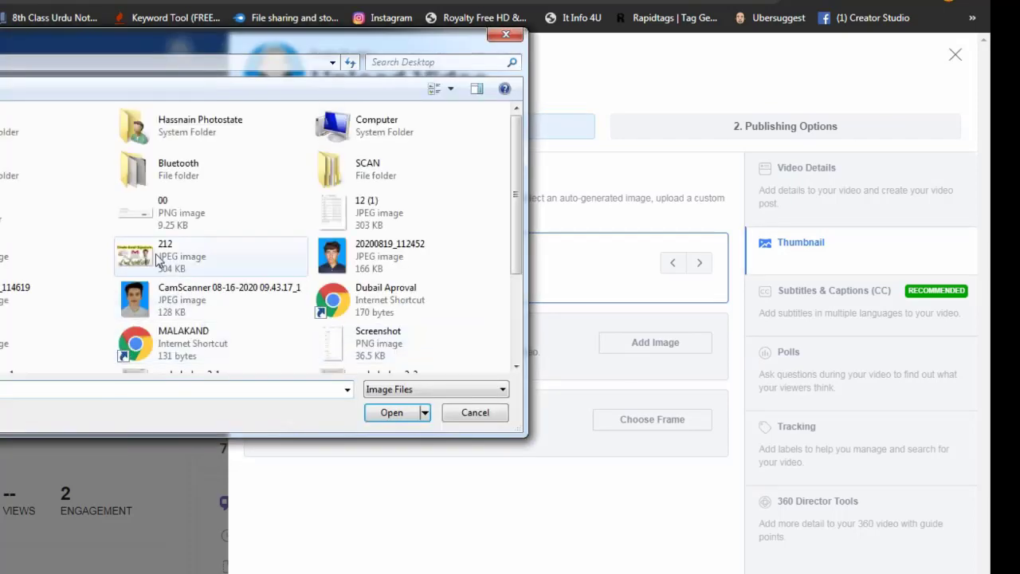
pyautogui.click(158, 255)
pyautogui.doubleClick(158, 255)
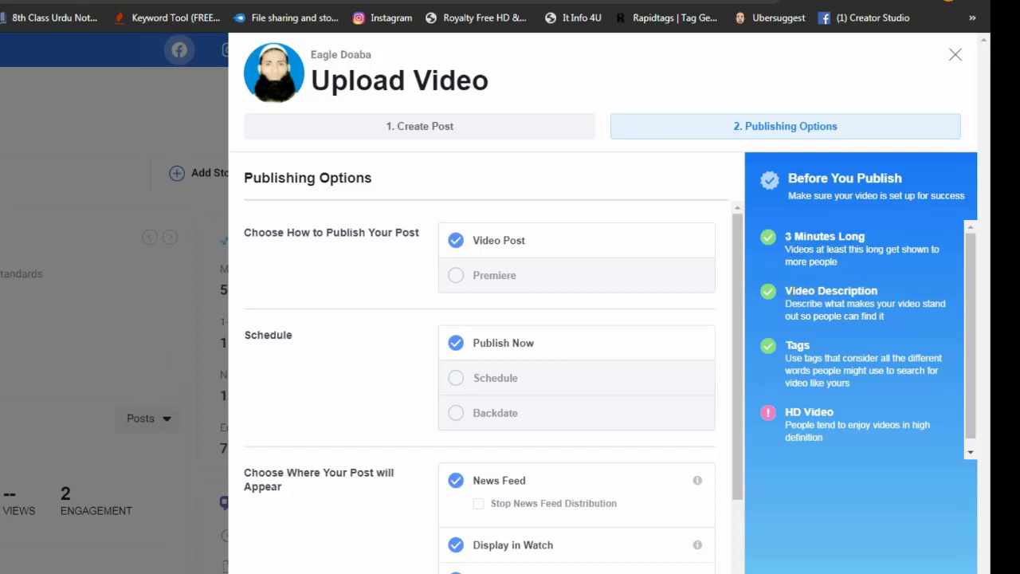
# - Try Premiere as the way to publish in the publishing options, and switch back to Video Post
pyautogui.moveTo(786, 290); pyautogui.dragTo(900, 304)
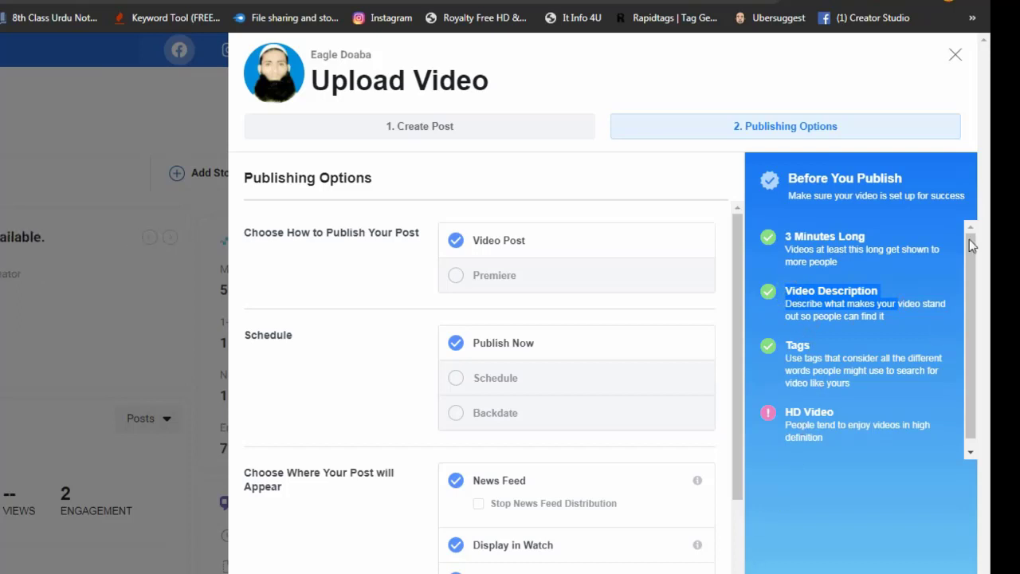
pyautogui.moveTo(970, 244); pyautogui.dragTo(980, 374)
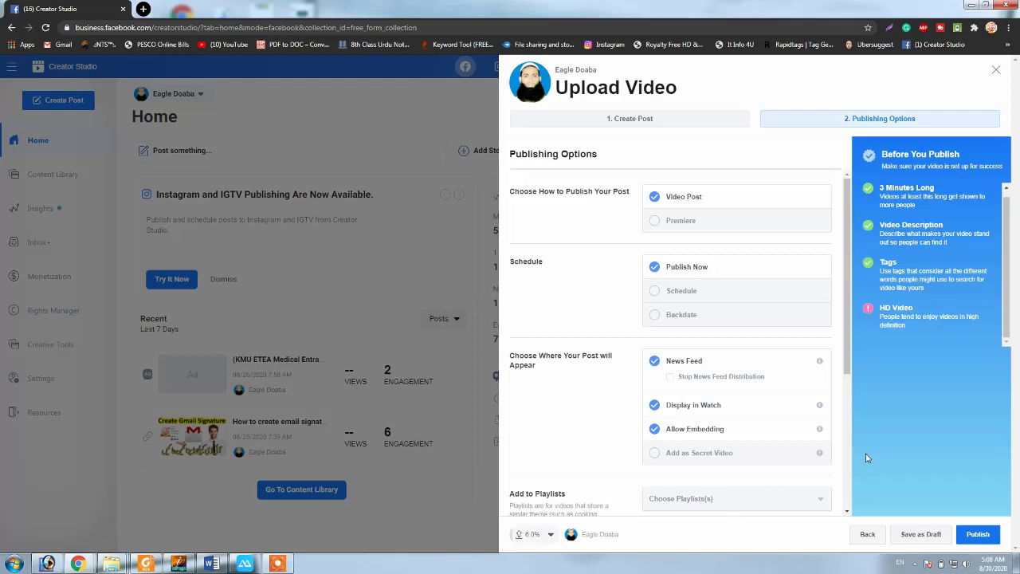
pyautogui.click(654, 221)
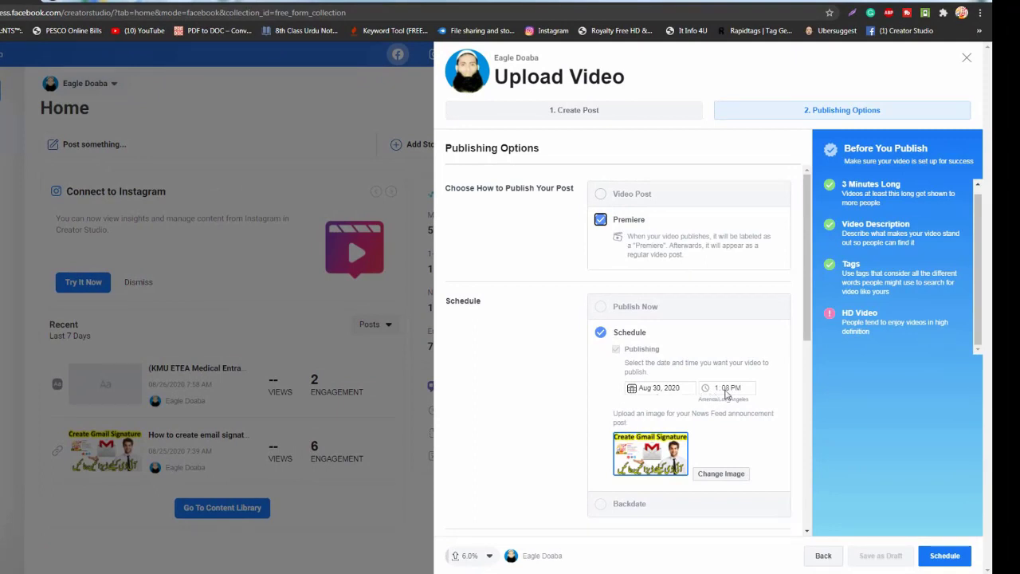
pyautogui.click(601, 196)
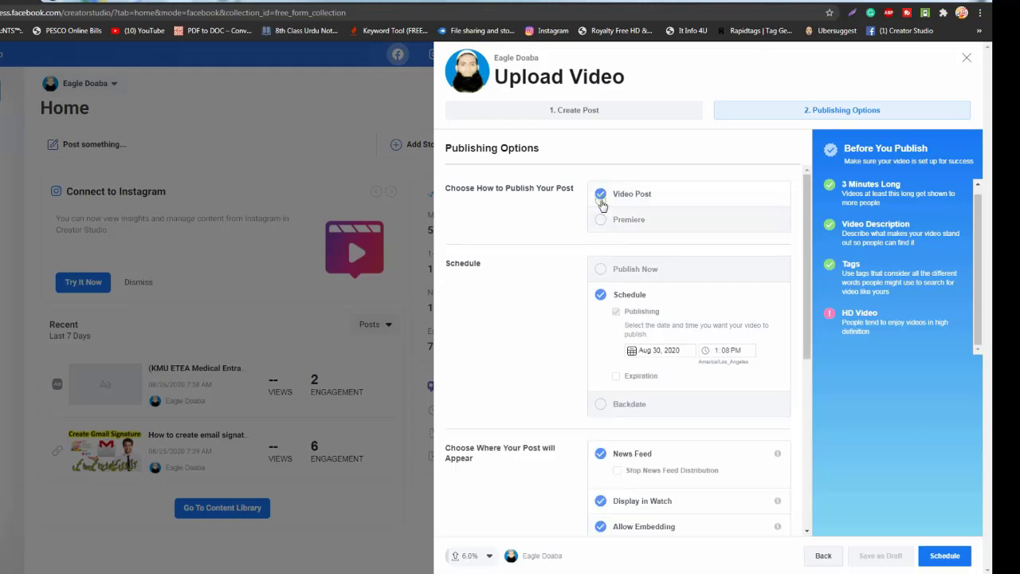
# - Set the video's schedule to Publish Now and publish the post
pyautogui.moveTo(807, 211); pyautogui.dragTo(802, 446)
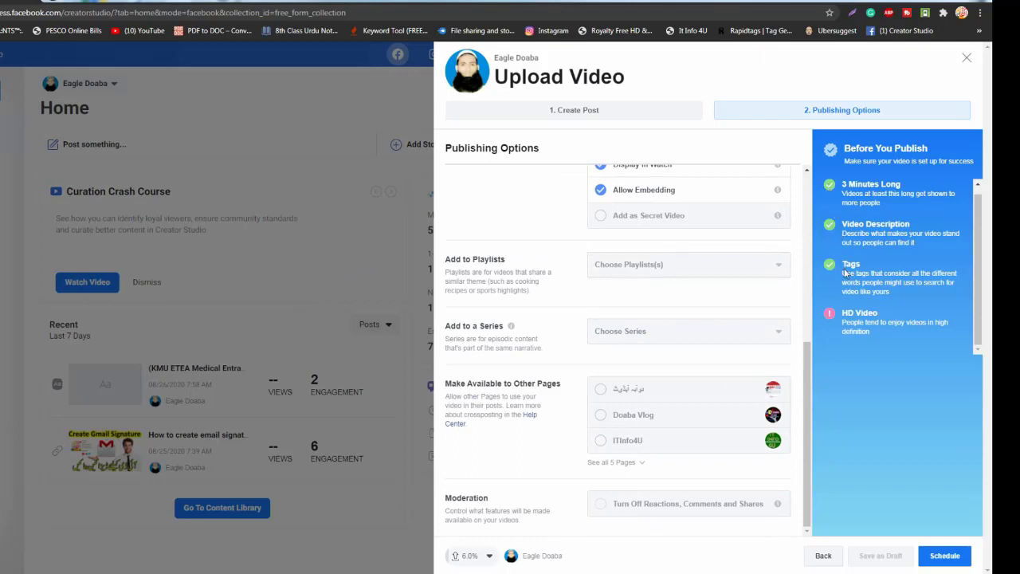
pyautogui.moveTo(844, 185); pyautogui.dragTo(890, 283)
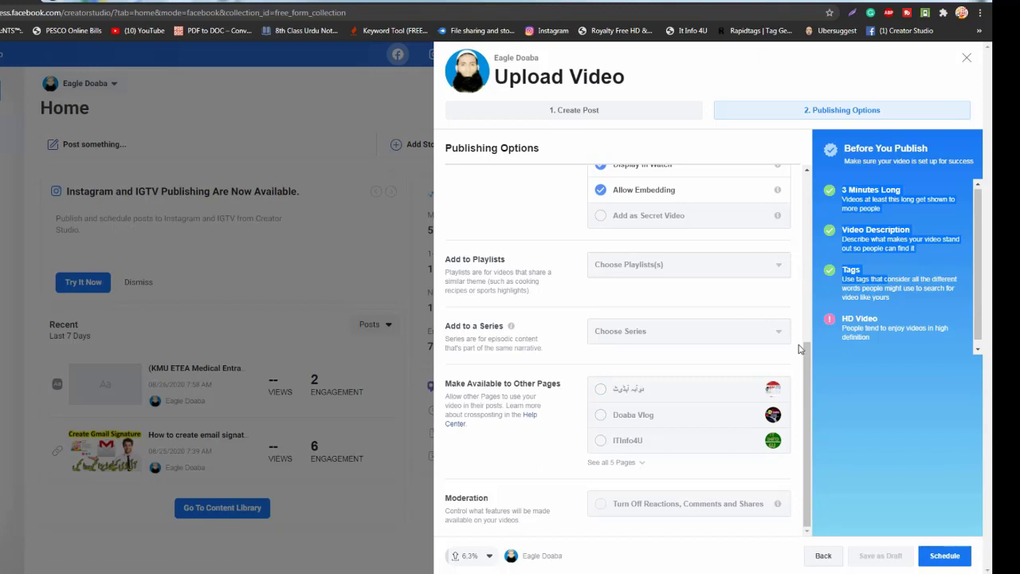
pyautogui.scroll(3, 816, 330)
pyautogui.scroll(1, 817, 231)
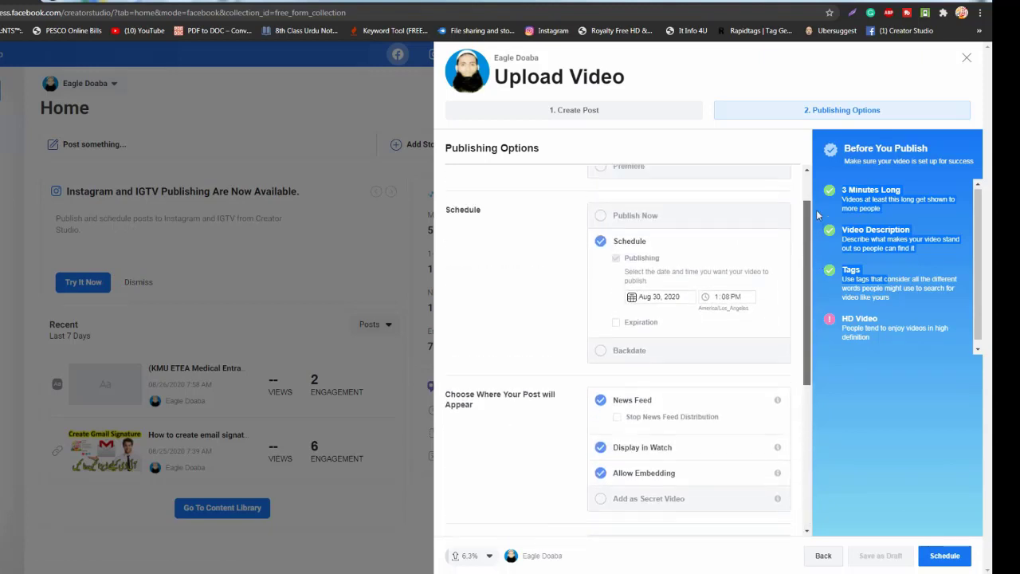
pyautogui.click(601, 228)
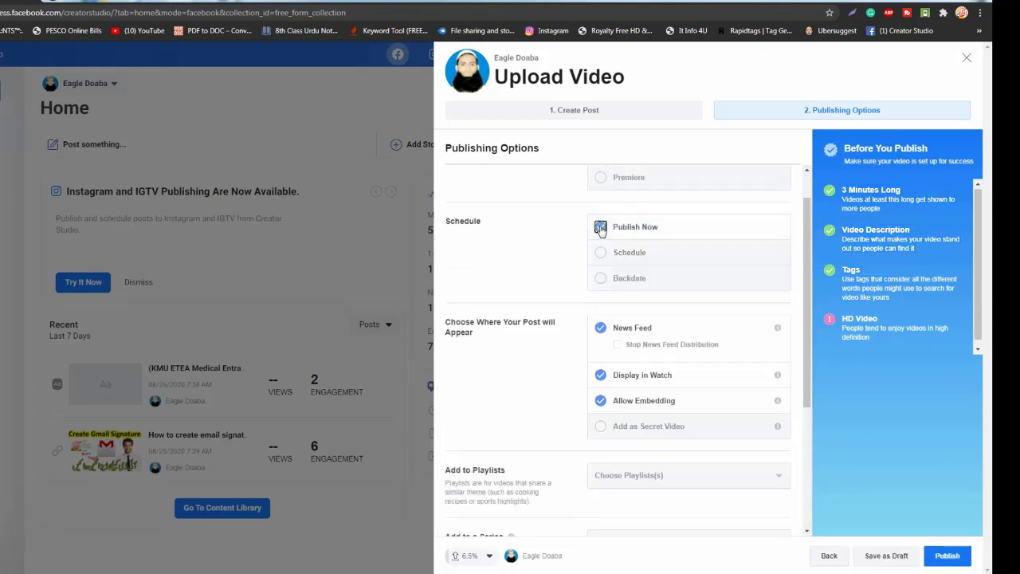
pyautogui.click(947, 555)
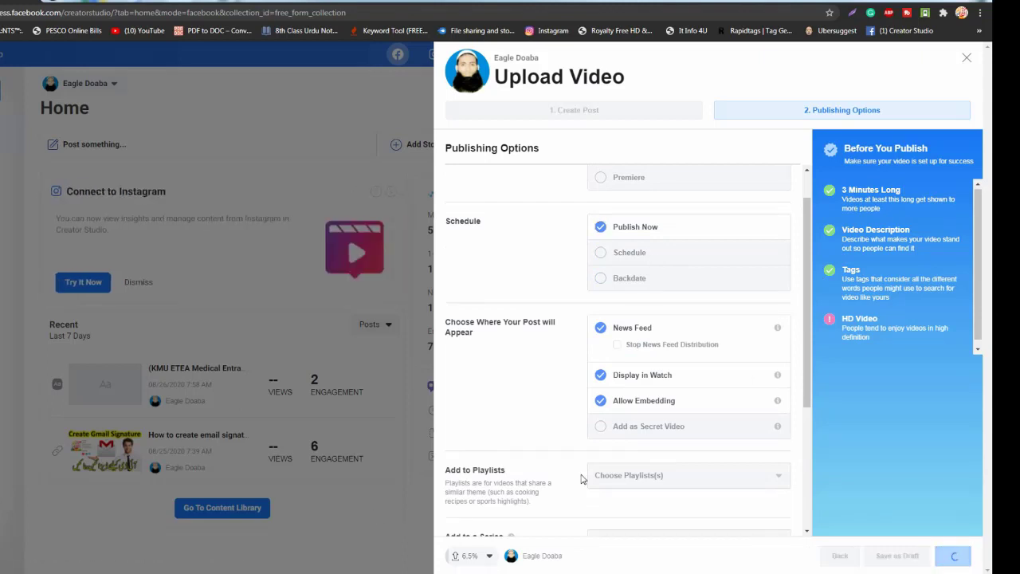